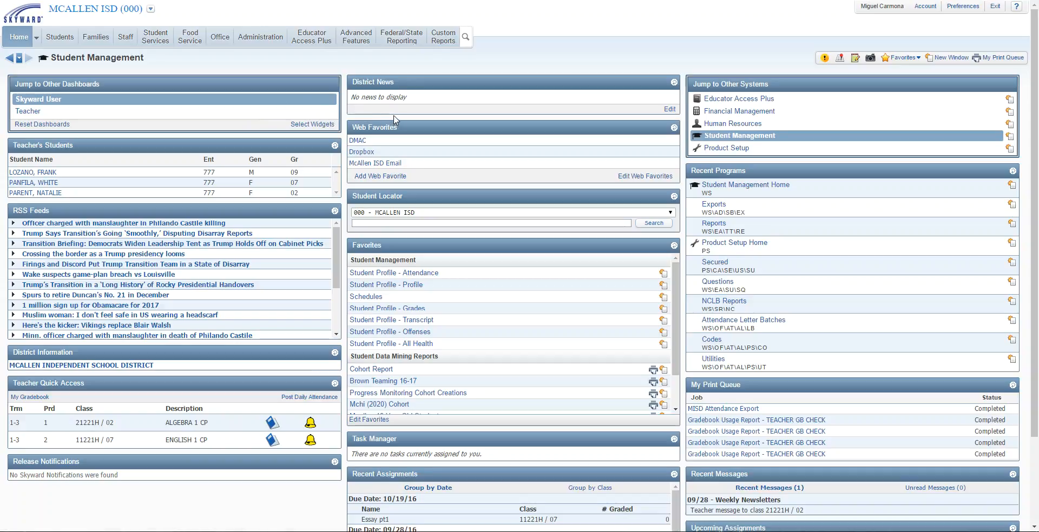
# - Switch the active entity from the district to McAllen High School (001)
pyautogui.click(321, 43)
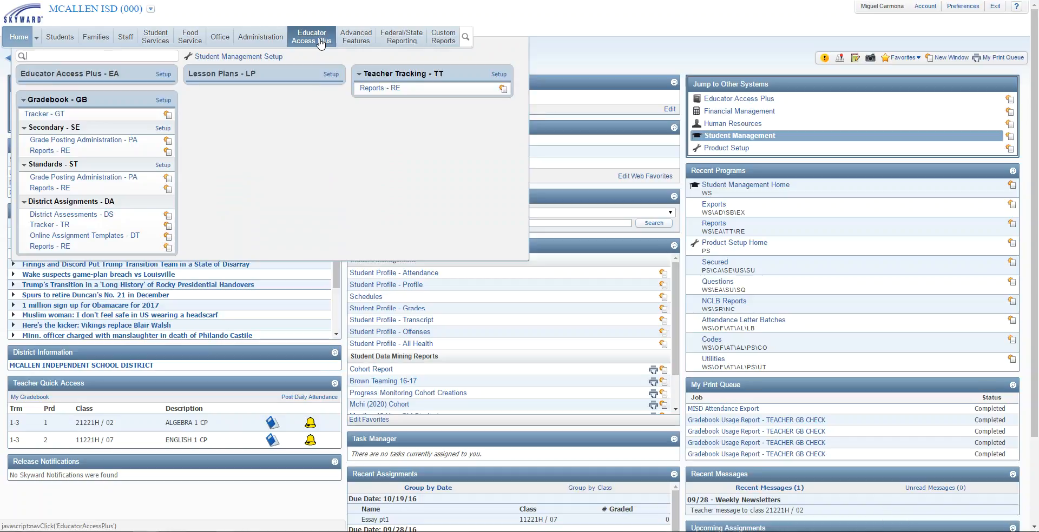
pyautogui.click(148, 10)
pyautogui.click(119, 32)
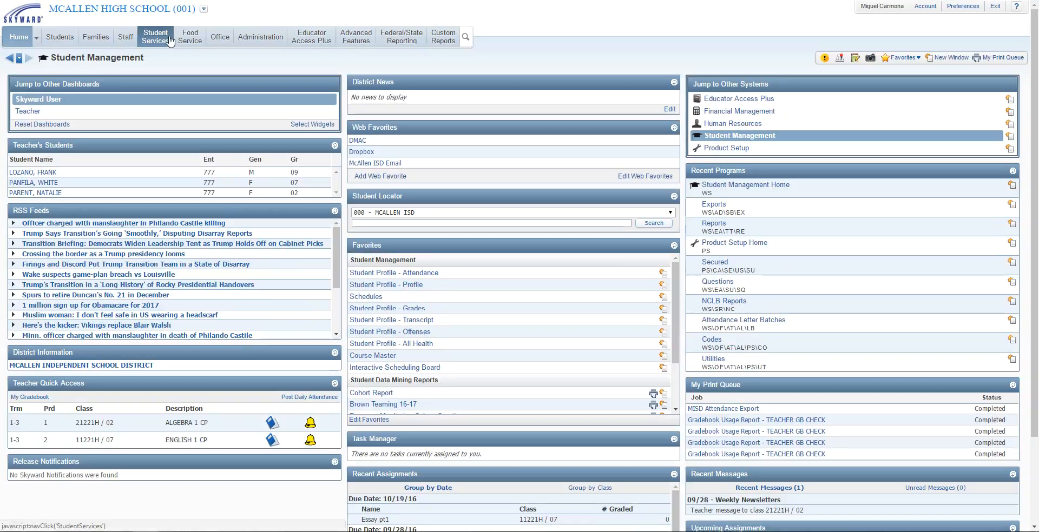
# - Open the Gradebook Usage Report templates under Educator Access Plus Teacher Tracking reports and delete the TEACHER GB CHECK template
pyautogui.click(309, 36)
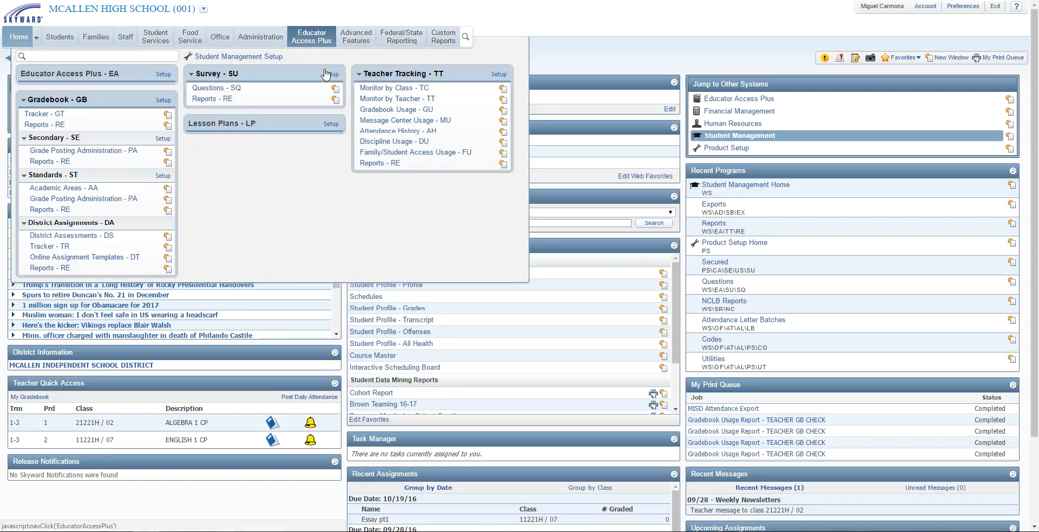
pyautogui.click(380, 163)
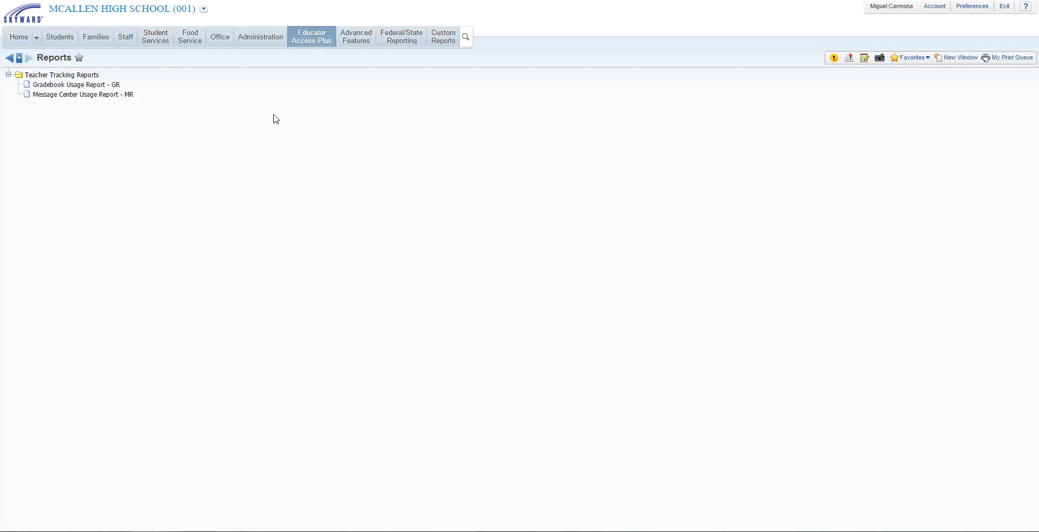
pyautogui.click(77, 88)
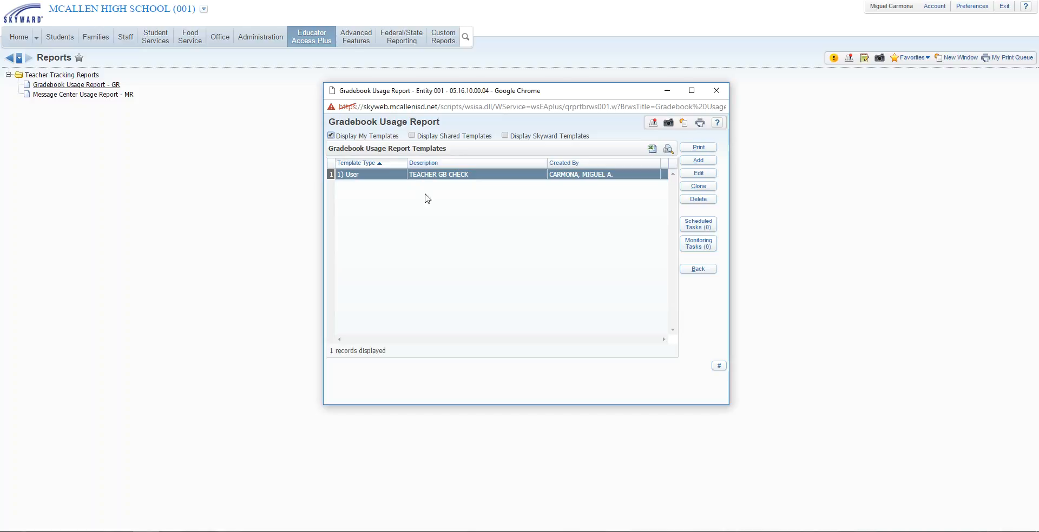
pyautogui.click(699, 199)
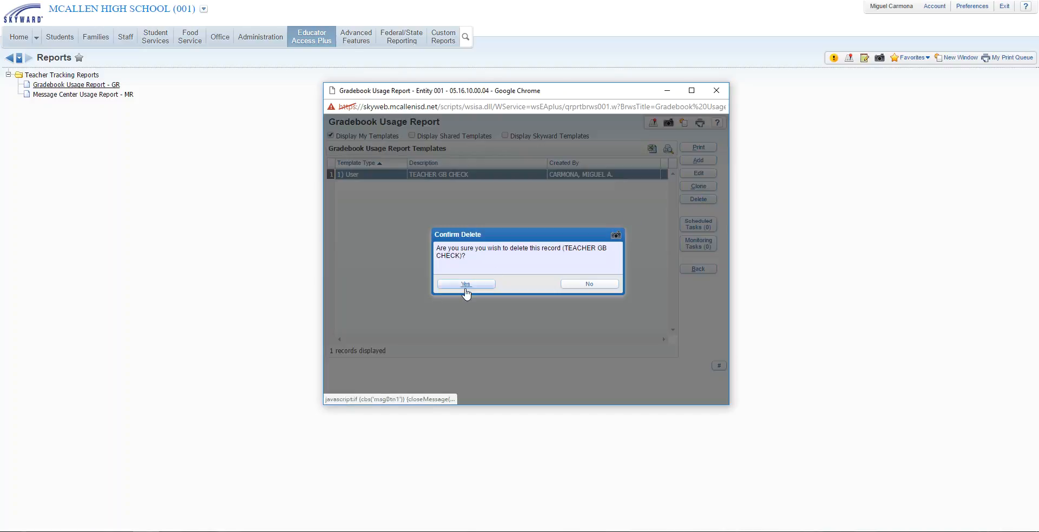
pyautogui.click(465, 285)
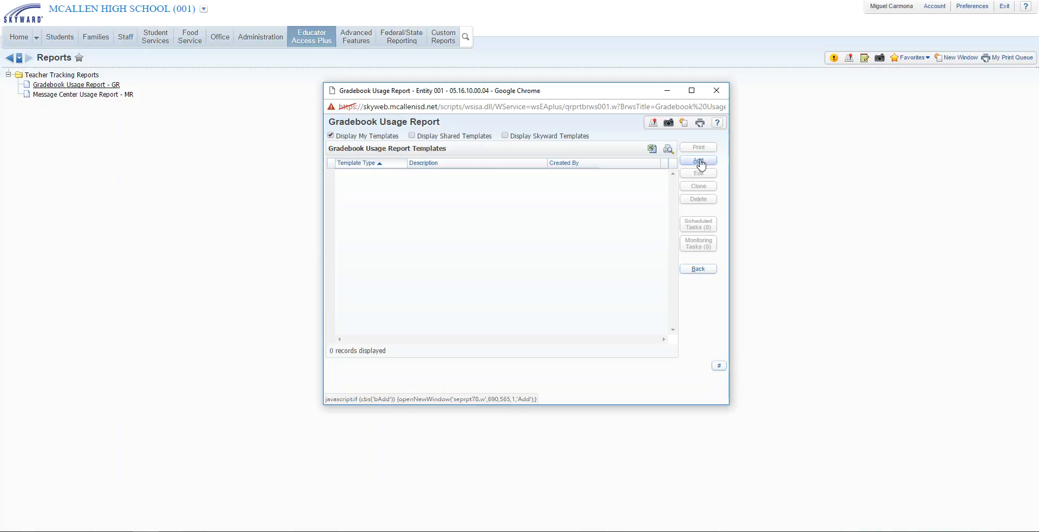
# - Add a report template described as "teacher gb check", shared with other users in entity 001 and filtered by teacher
pyautogui.click(698, 162)
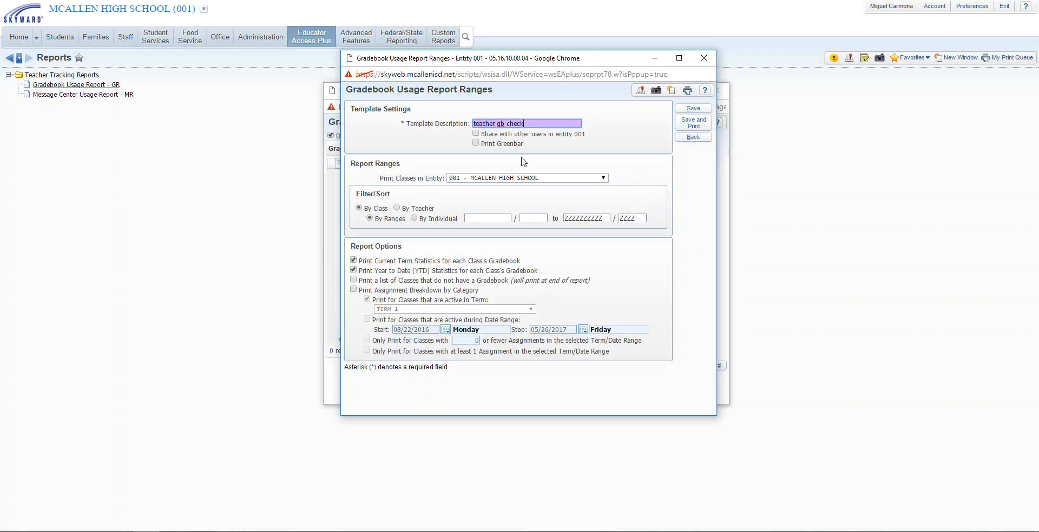
pyautogui.click(476, 134)
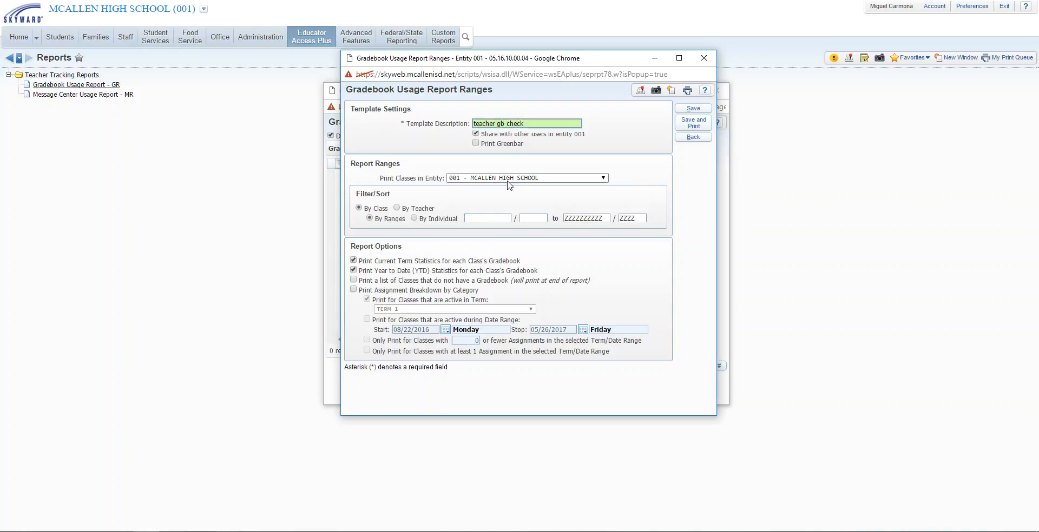
pyautogui.click(397, 209)
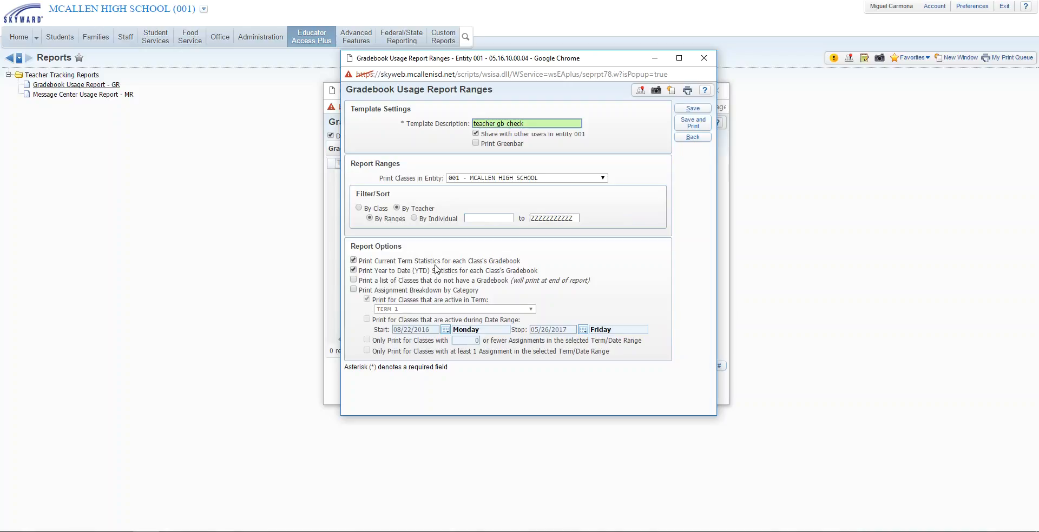
# - Exclude the Current Term and Year to Date statistics and print the assignment breakdown by category for classes active in TERM 3
pyautogui.click(353, 261)
pyautogui.click(354, 270)
pyautogui.click(354, 291)
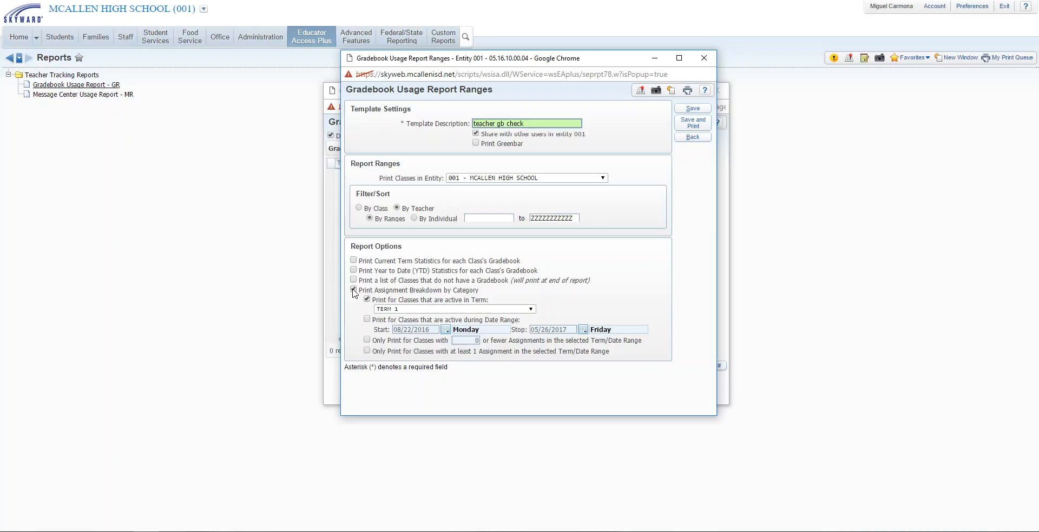
pyautogui.click(437, 313)
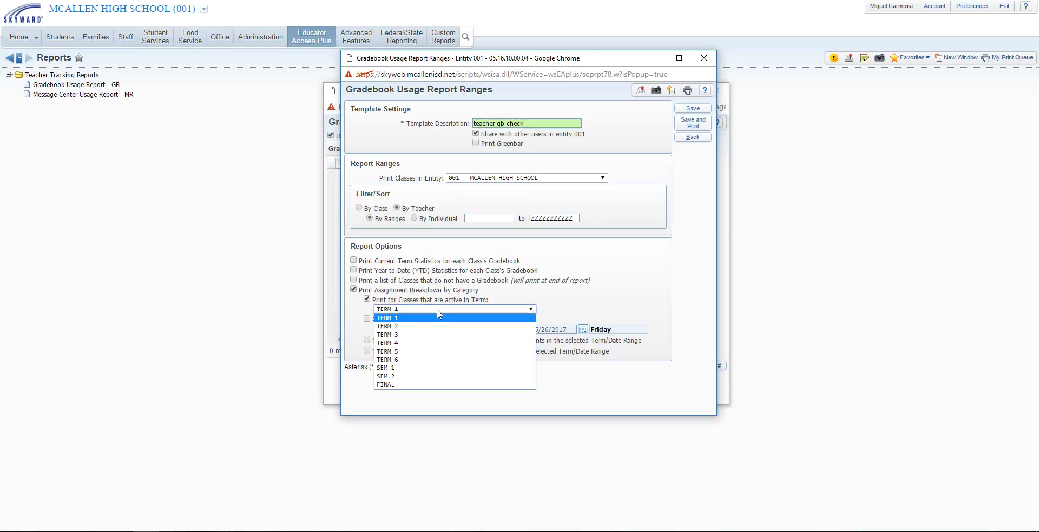
pyautogui.click(429, 336)
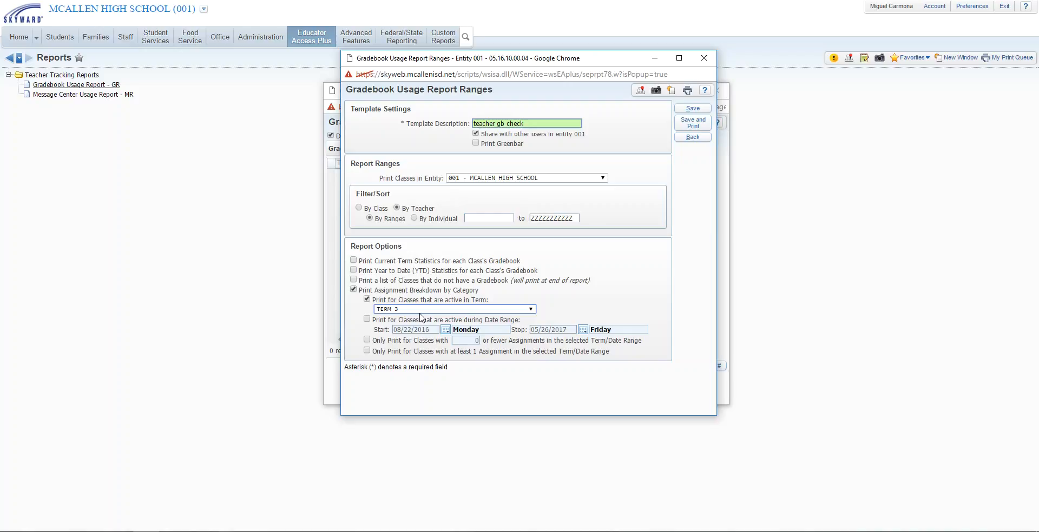
# - Limit the report to classes with 0 or fewer assignments, and save and print the template
pyautogui.click(367, 341)
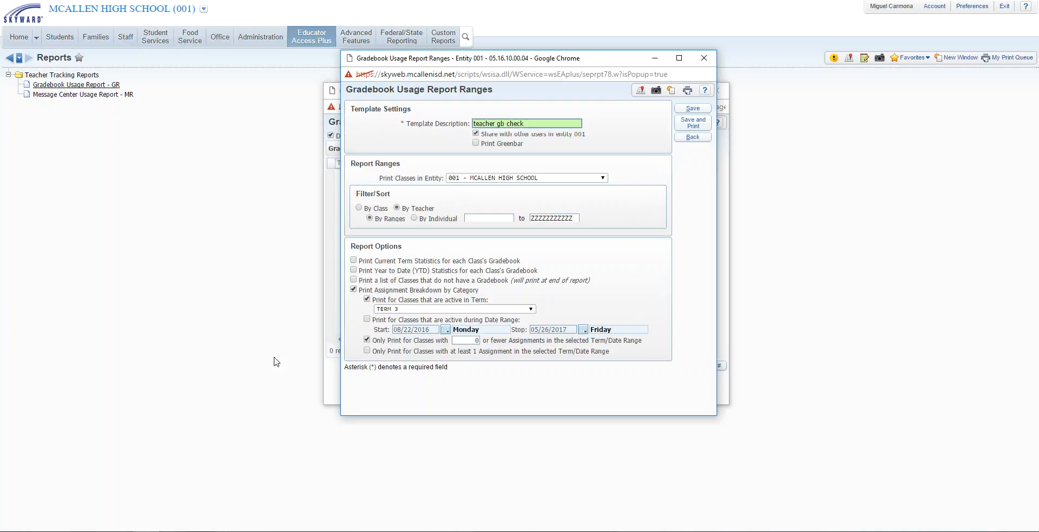
pyautogui.click(693, 124)
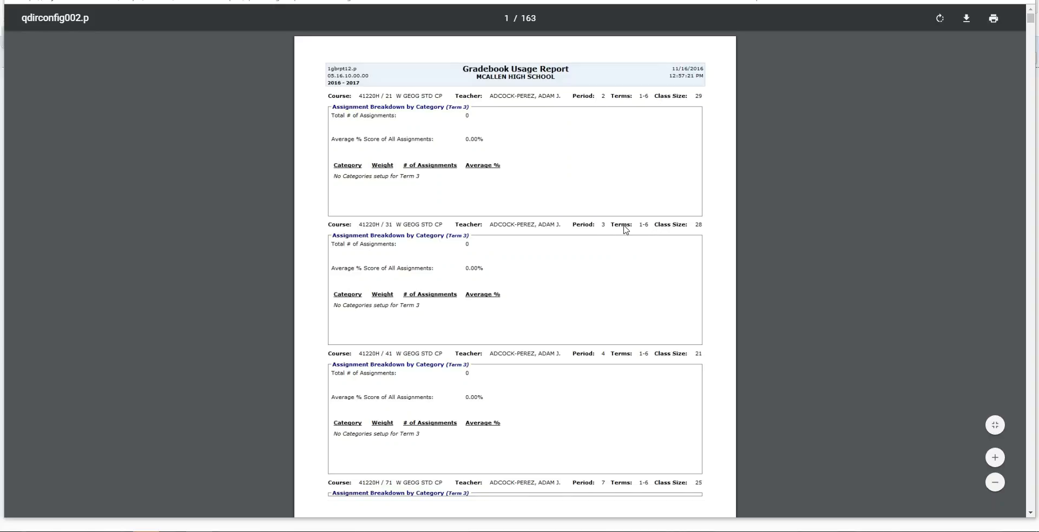
# - Review the first pages of the printed report for classes without Term 3 assignments, and close the report
pyautogui.scroll(-5, 584, 202)
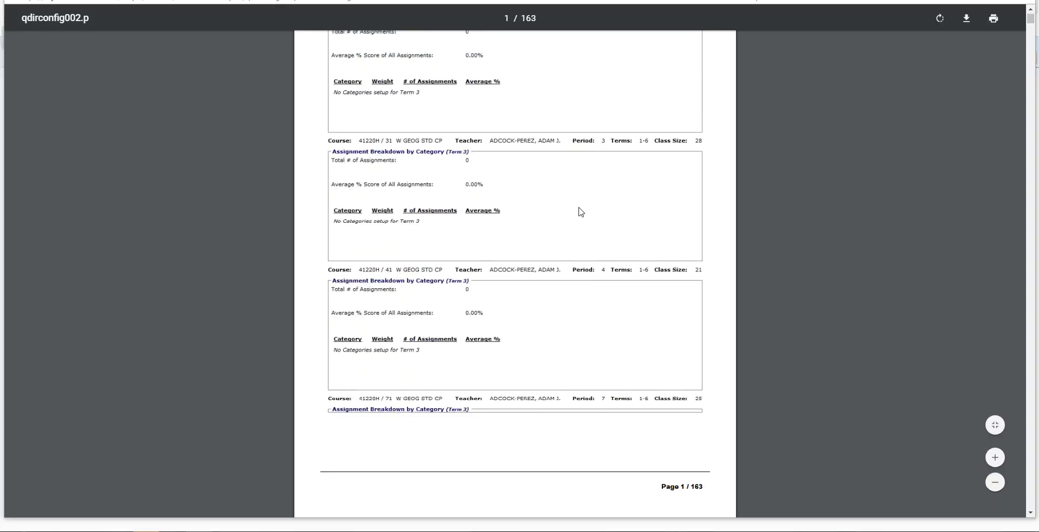
pyautogui.scroll(-3, 578, 212)
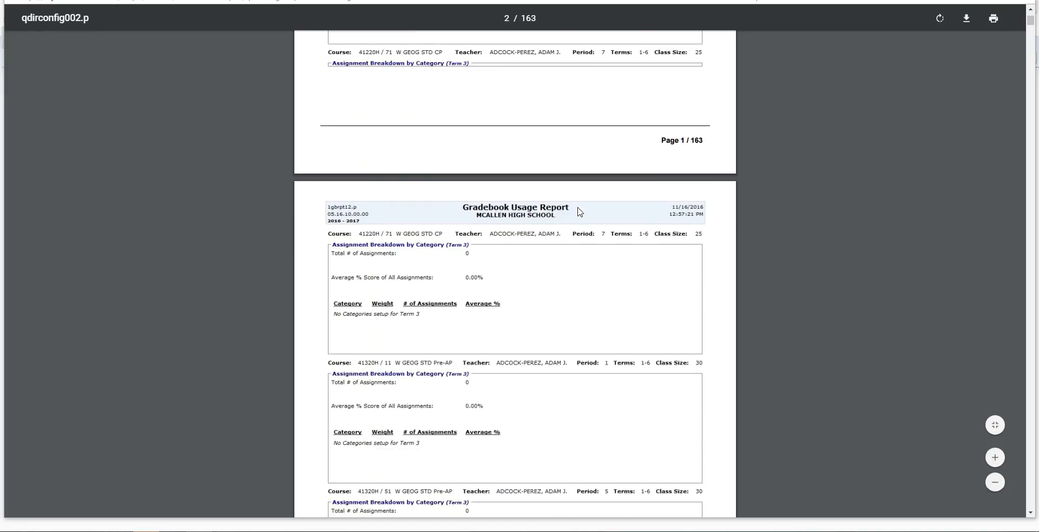
pyautogui.scroll(-2, 579, 213)
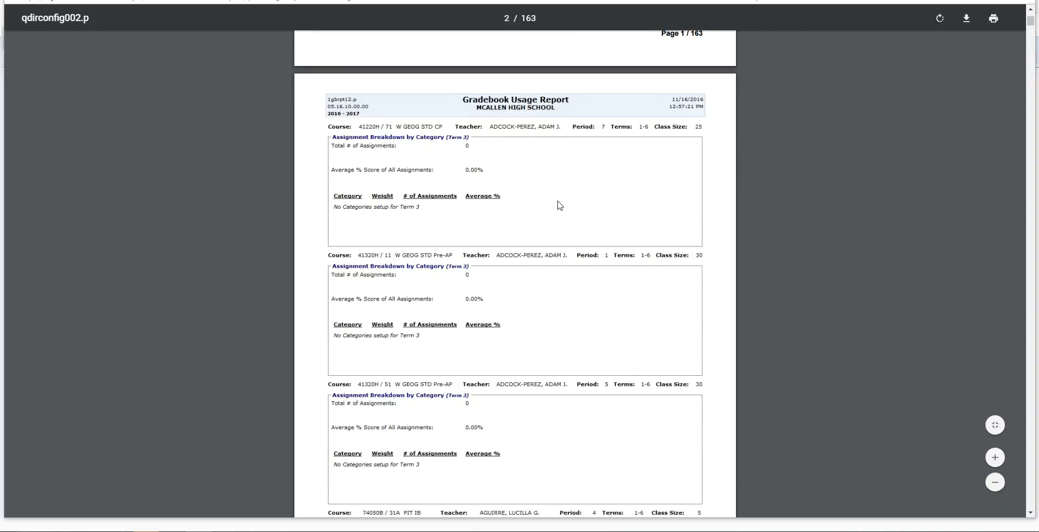
pyautogui.scroll(-3, 561, 208)
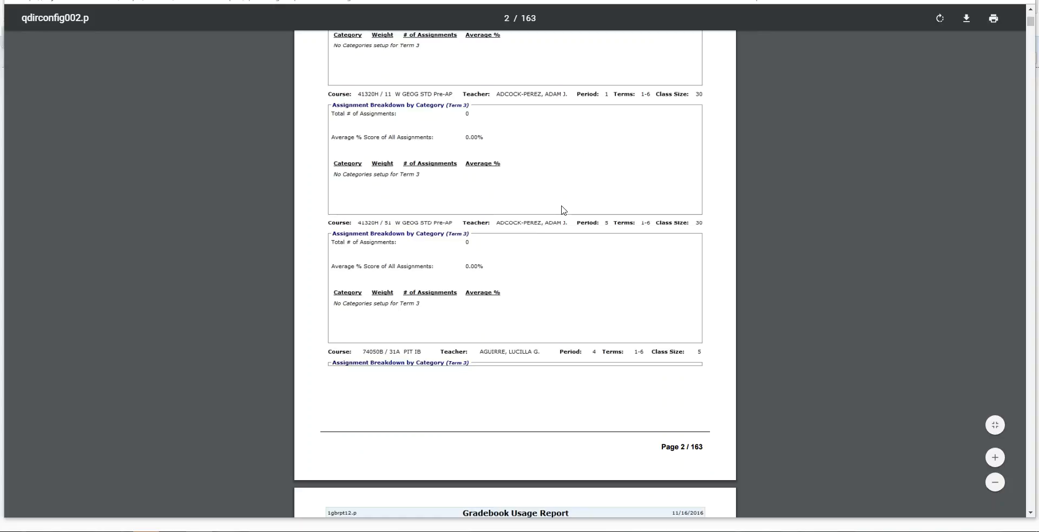
pyautogui.scroll(-2, 565, 206)
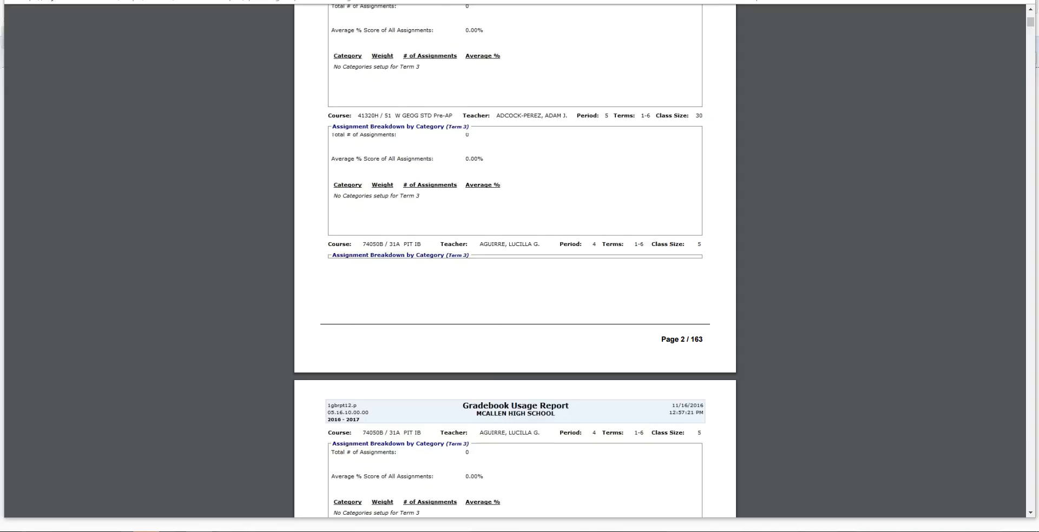
pyautogui.hotkey('alt', 'F4')
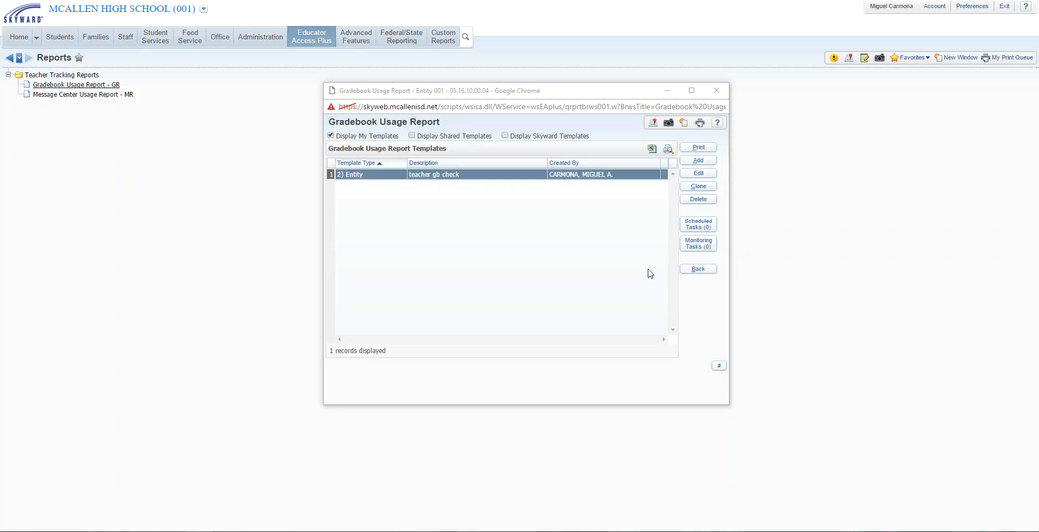
# - Add a second template described as "teacher gb check 6 weeks", shared with other users in entity 001 and filtered by teacher
pyautogui.click(702, 163)
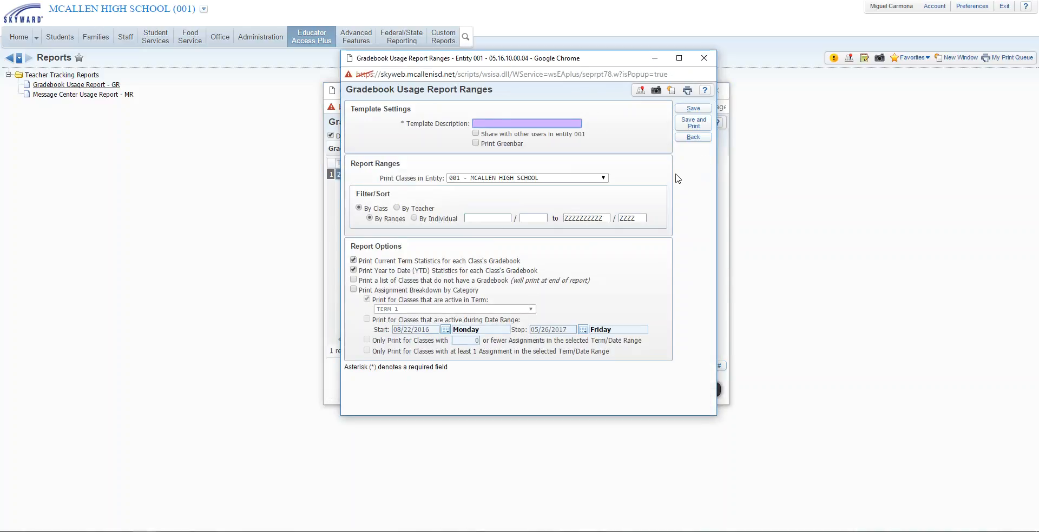
pyautogui.write('teacher gb check 6 weeks')
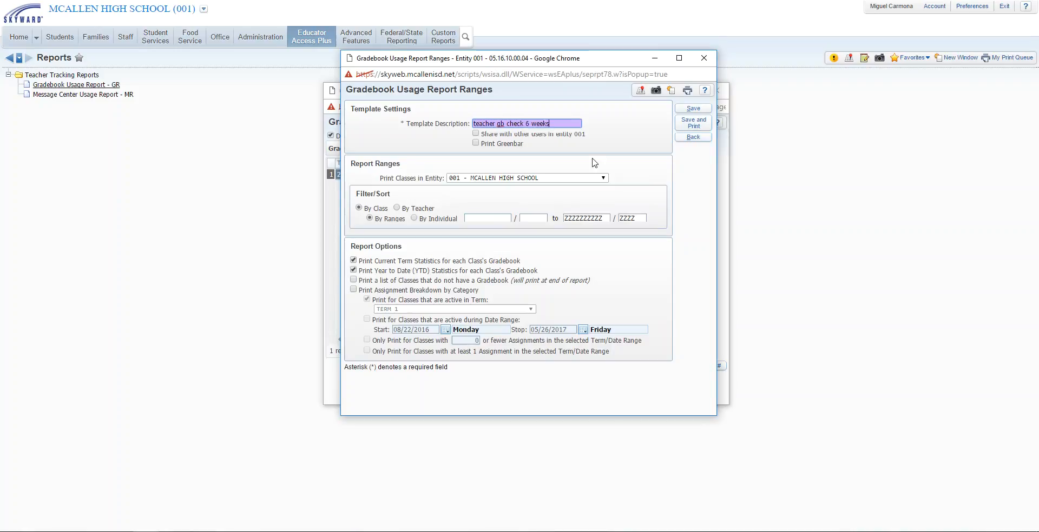
pyautogui.click(475, 133)
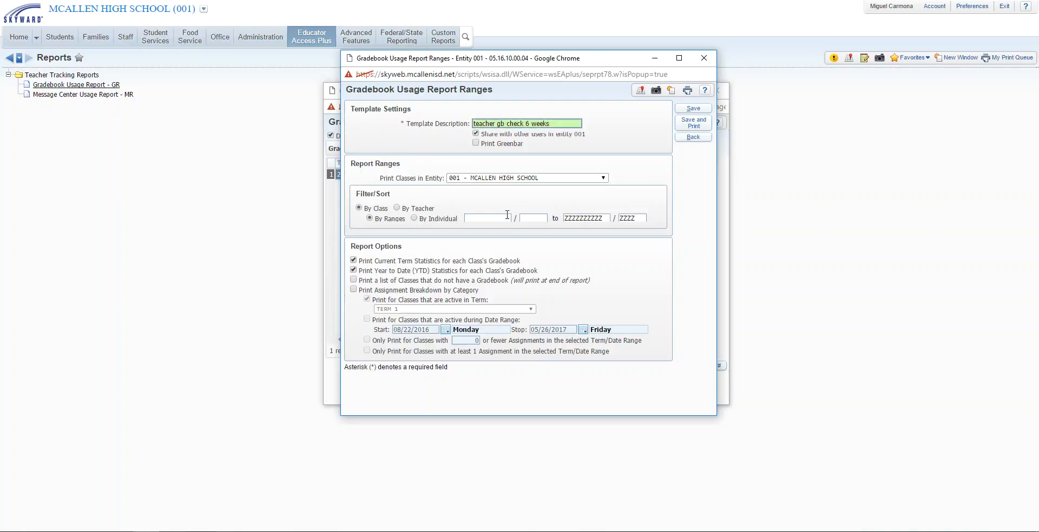
pyautogui.click(398, 208)
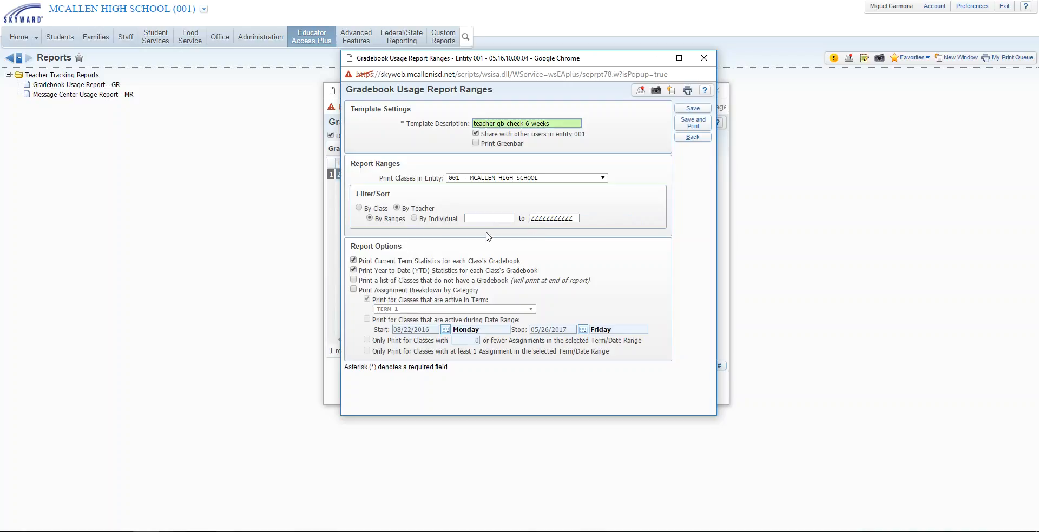
# - Turn off the Current Term and Year to Date statistics and enable the assignment breakdown by category for TERM 3 in the second template
pyautogui.click(354, 261)
pyautogui.click(354, 271)
pyautogui.click(354, 291)
pyautogui.click(433, 310)
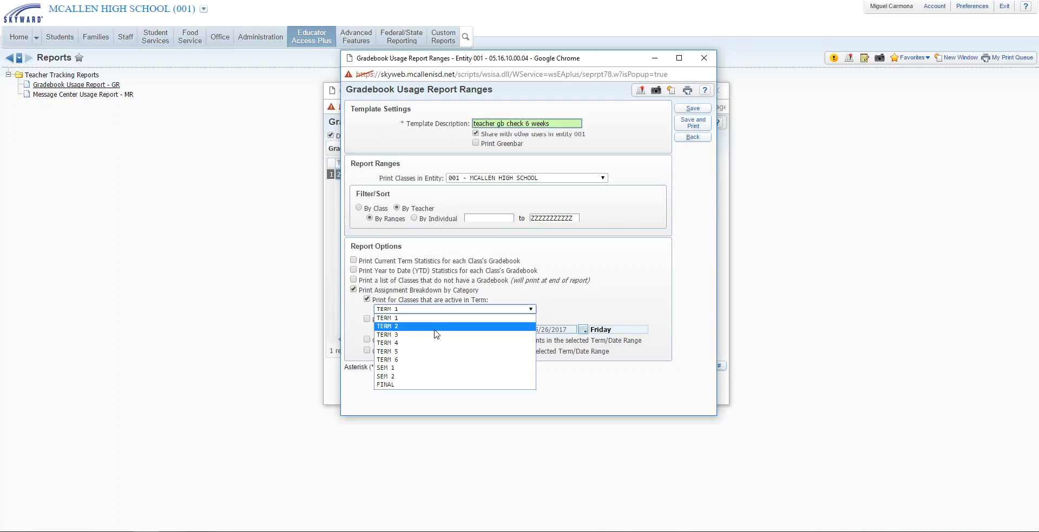
pyautogui.click(436, 327)
pyautogui.click(447, 311)
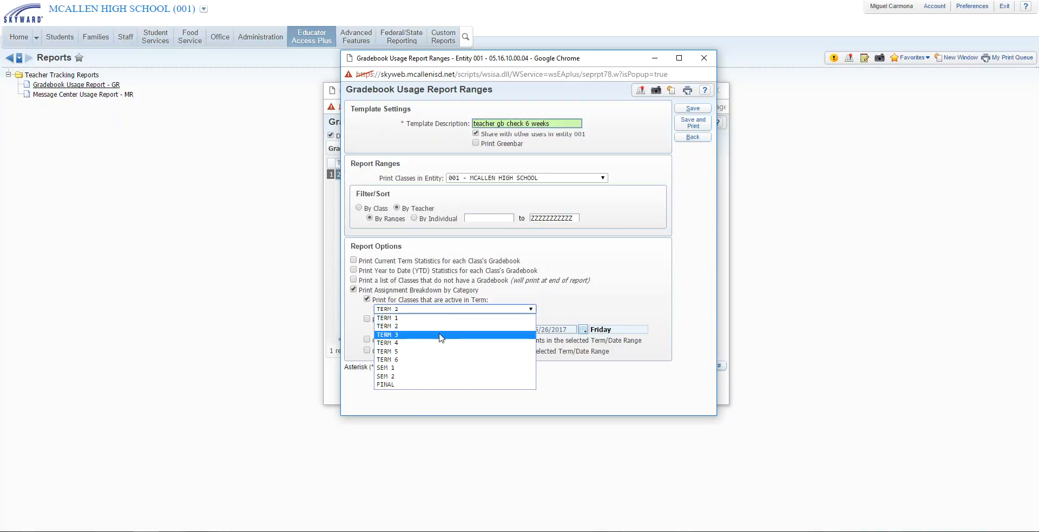
pyautogui.click(441, 336)
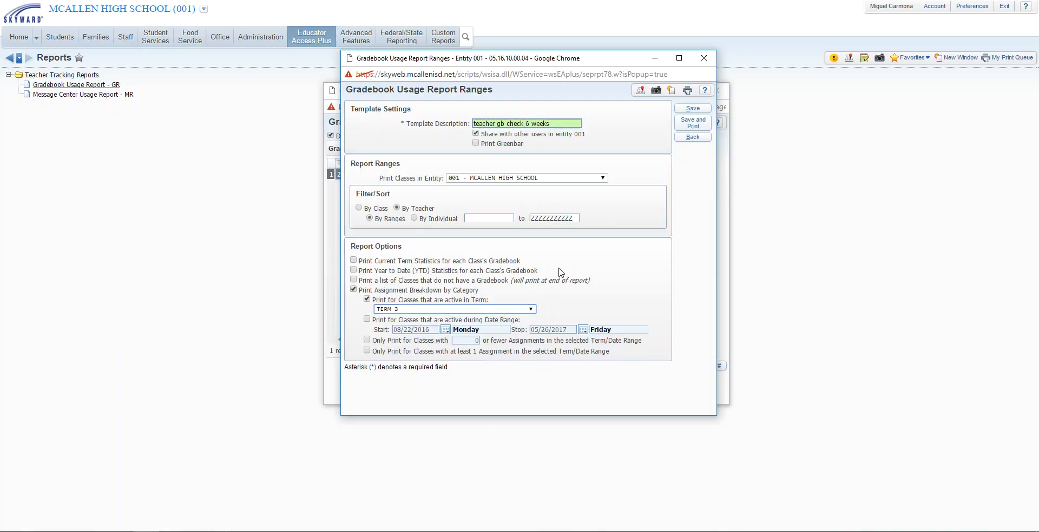
# - Restrict the report to classes with at least 1 assignment in the selected term, and save and print the template
pyautogui.click(367, 351)
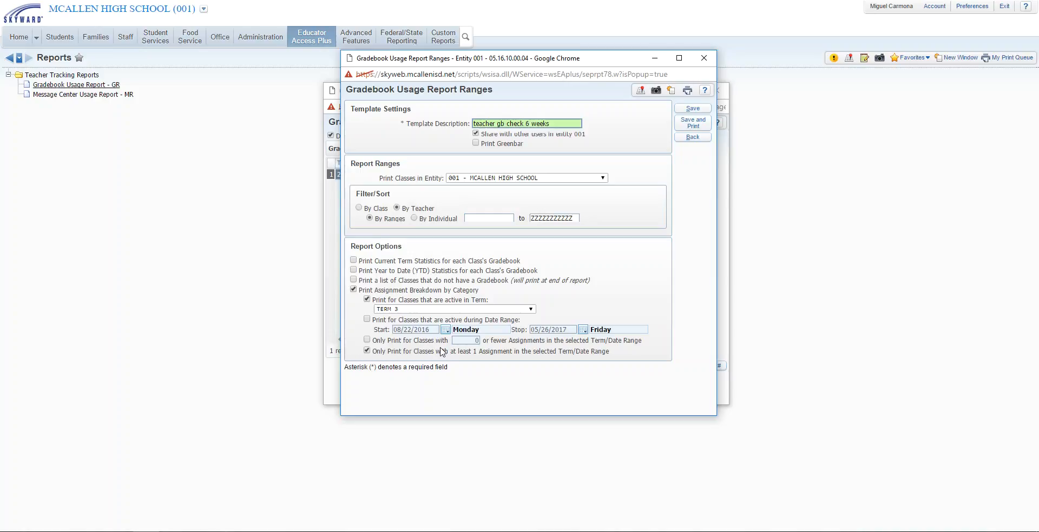
pyautogui.click(693, 123)
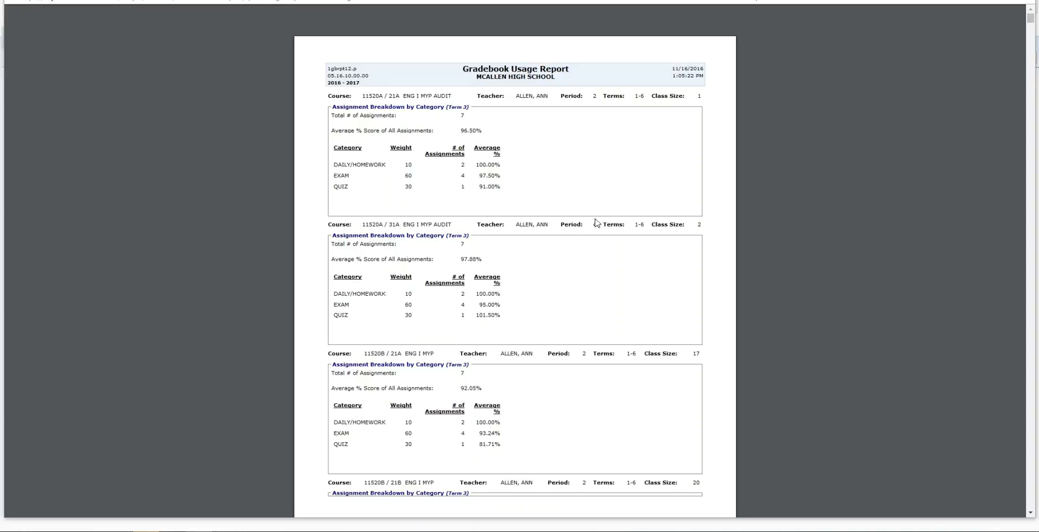
# - Examine the assignment totals, category weights and averages per class on the first pages of the new Gradebook Usage Report
pyautogui.scroll(-3, 609, 216)
pyautogui.scroll(-2, 609, 215)
pyautogui.scroll(-3, 609, 215)
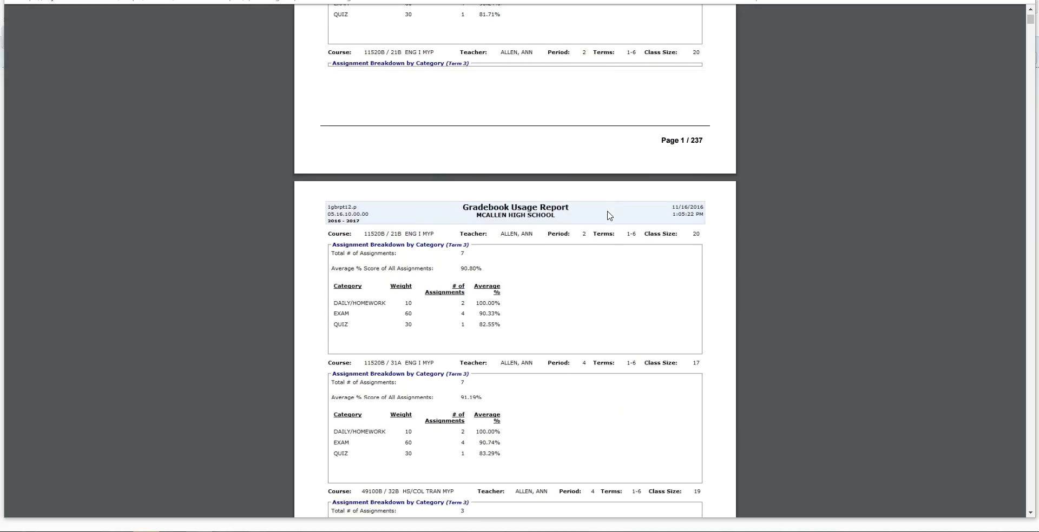
pyautogui.scroll(-4, 485, 254)
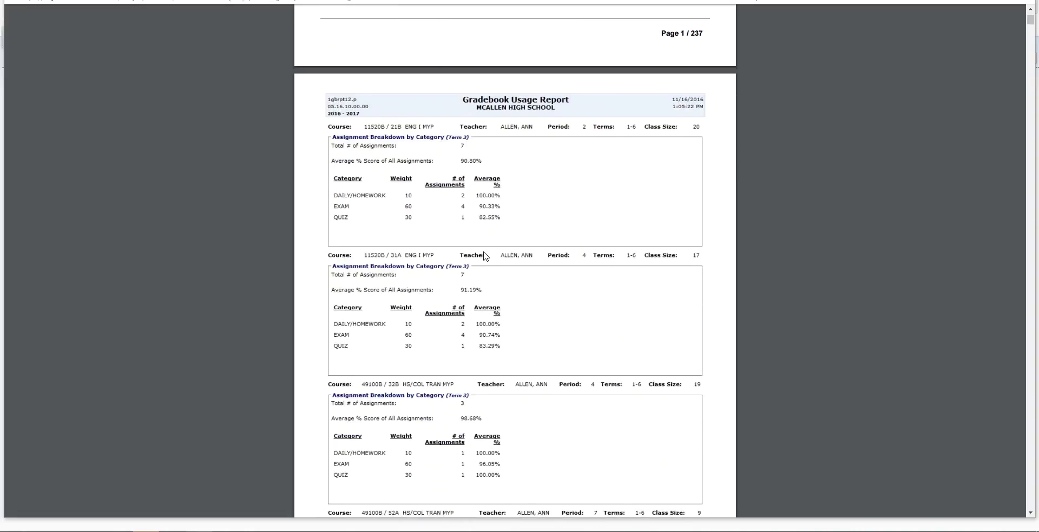
pyautogui.scroll(-4, 487, 256)
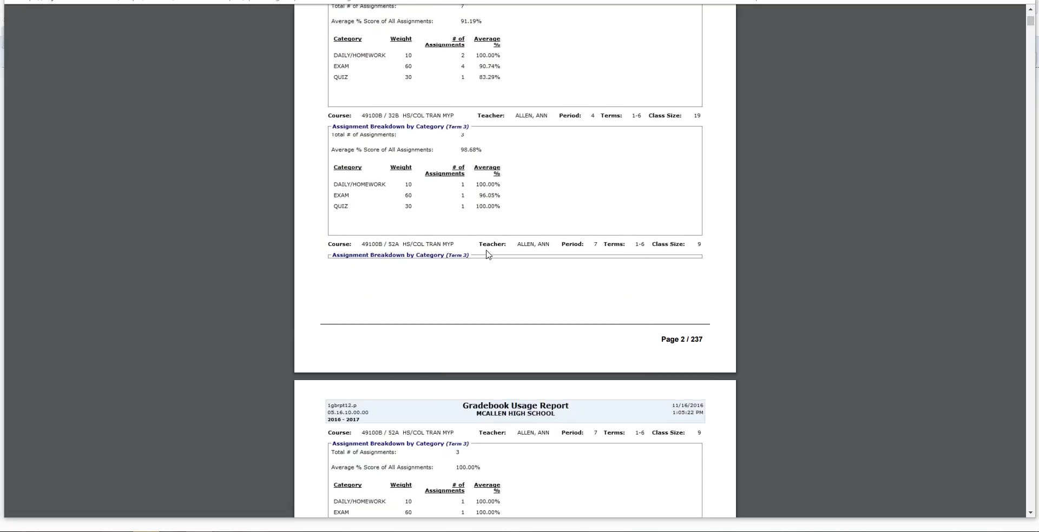
pyautogui.scroll(-1, 489, 253)
pyautogui.scroll(2, 489, 253)
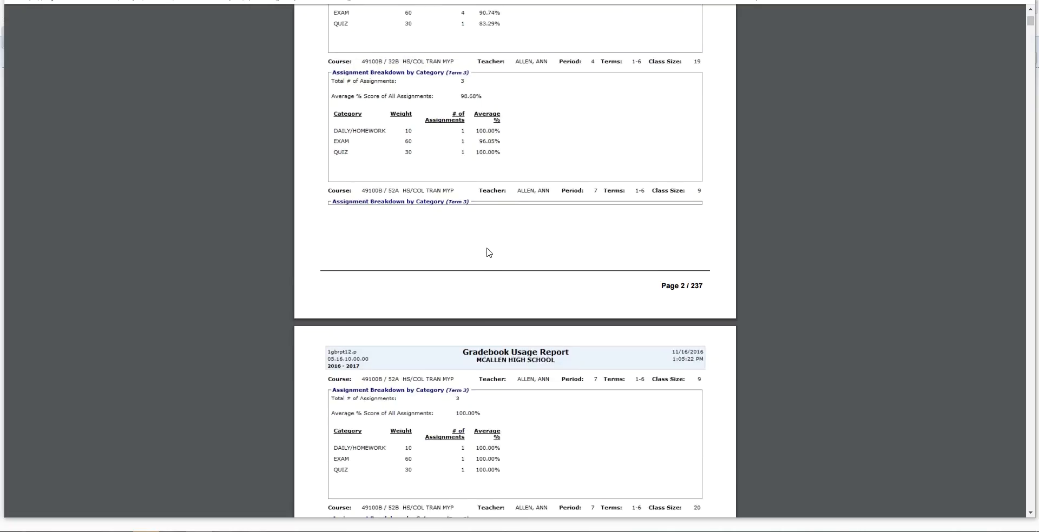
pyautogui.scroll(1, 489, 253)
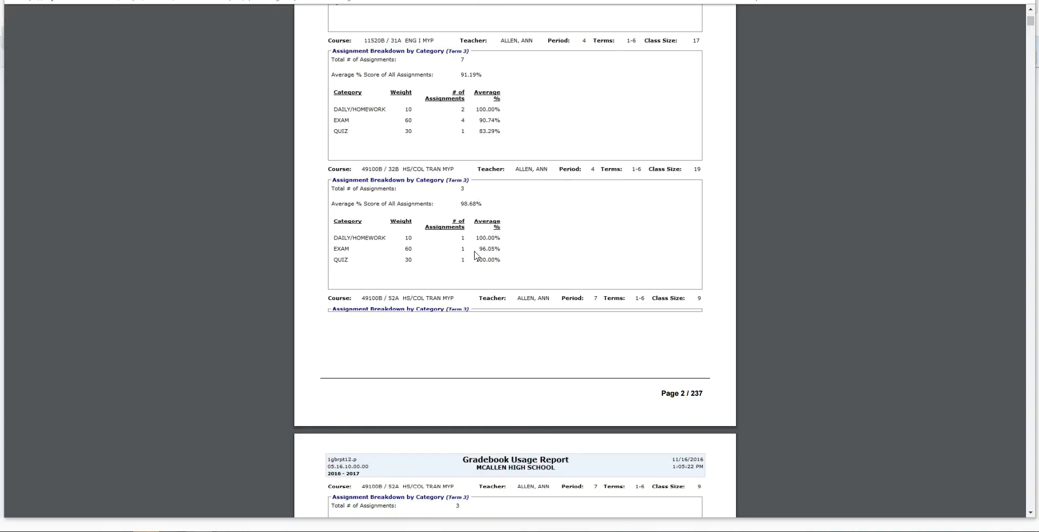
# - Review the Term 3 category breakdowns on report pages 2 to 5, checking daily/homework, exam and quiz entries, especially for the Chemistry Pre-AP classes
pyautogui.scroll(-5, 543, 264)
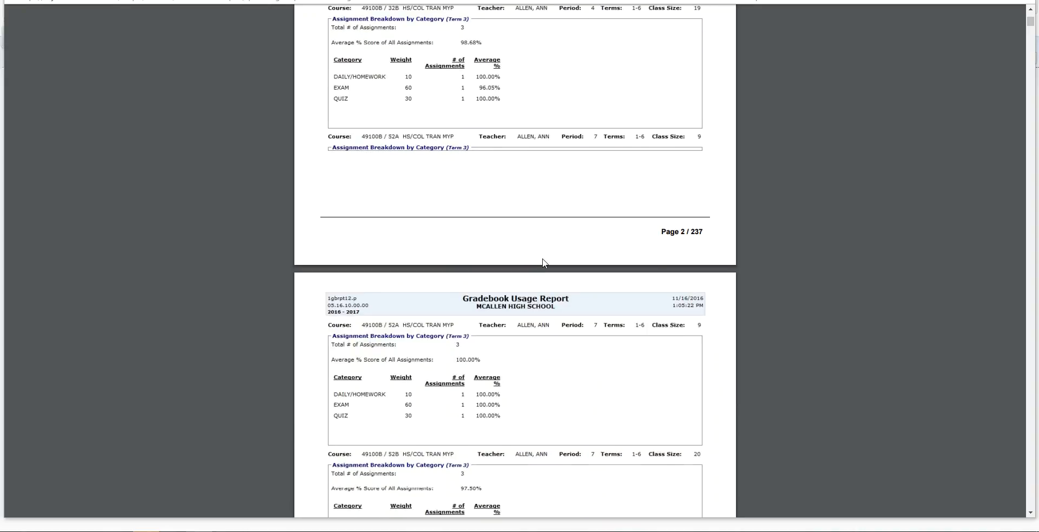
pyautogui.scroll(-6, 545, 264)
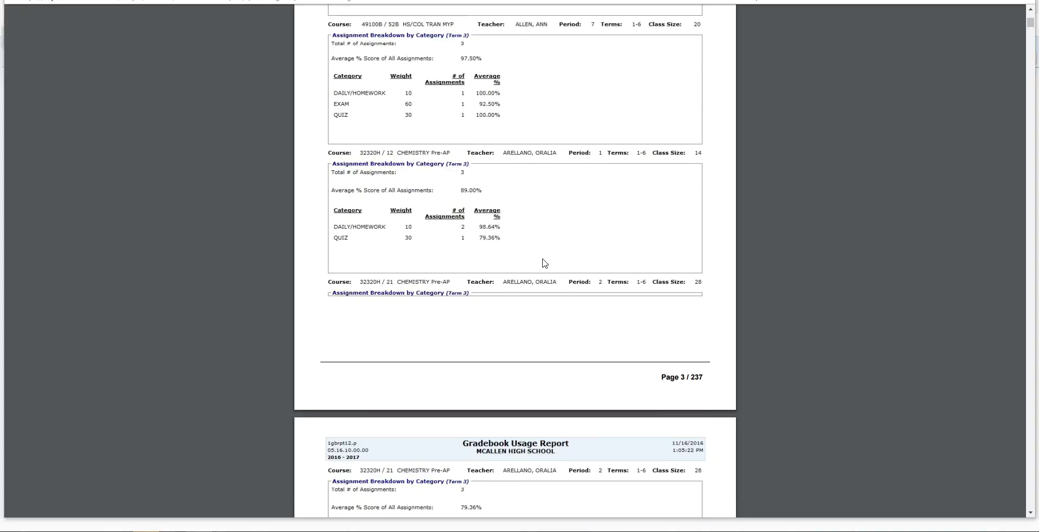
pyautogui.scroll(-8, 544, 264)
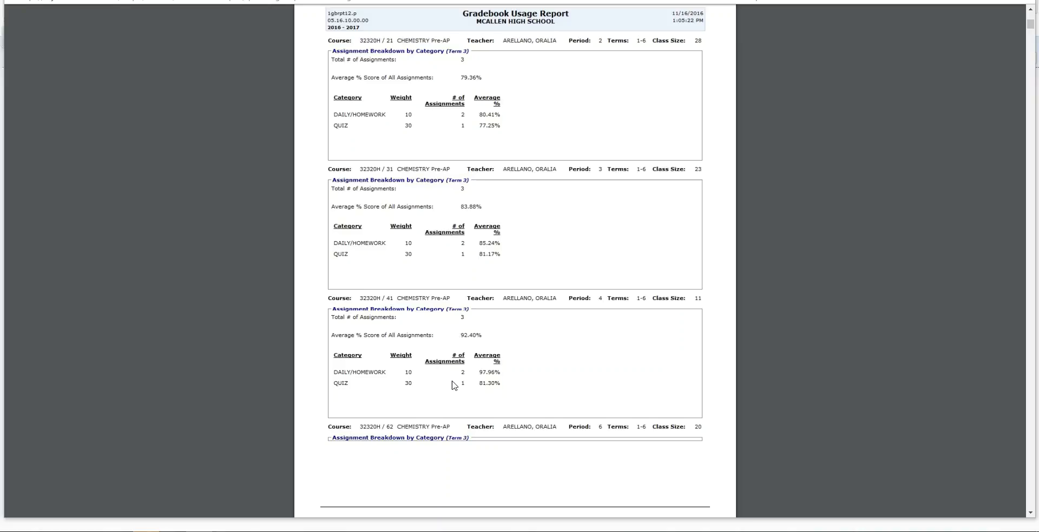
pyautogui.scroll(-3, 496, 355)
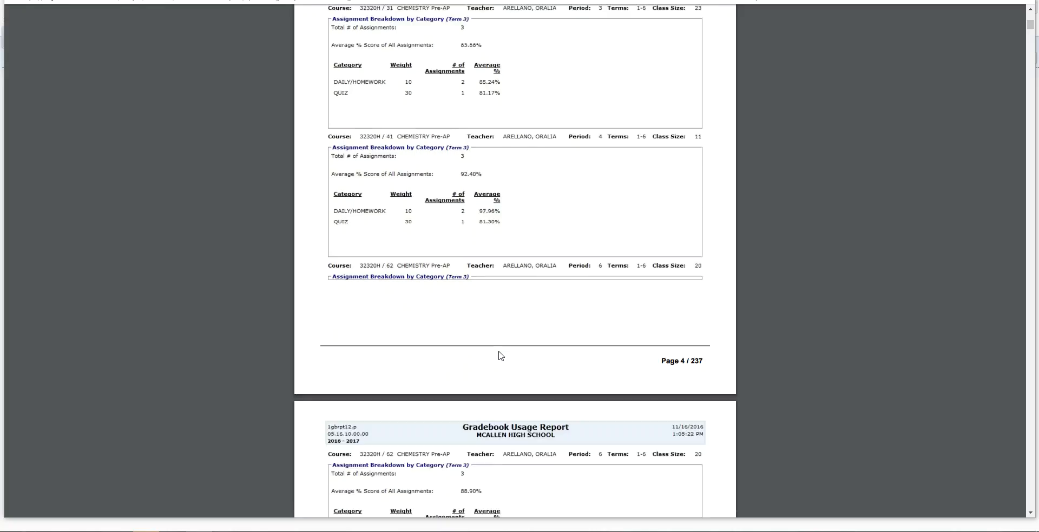
pyautogui.scroll(-2, 501, 354)
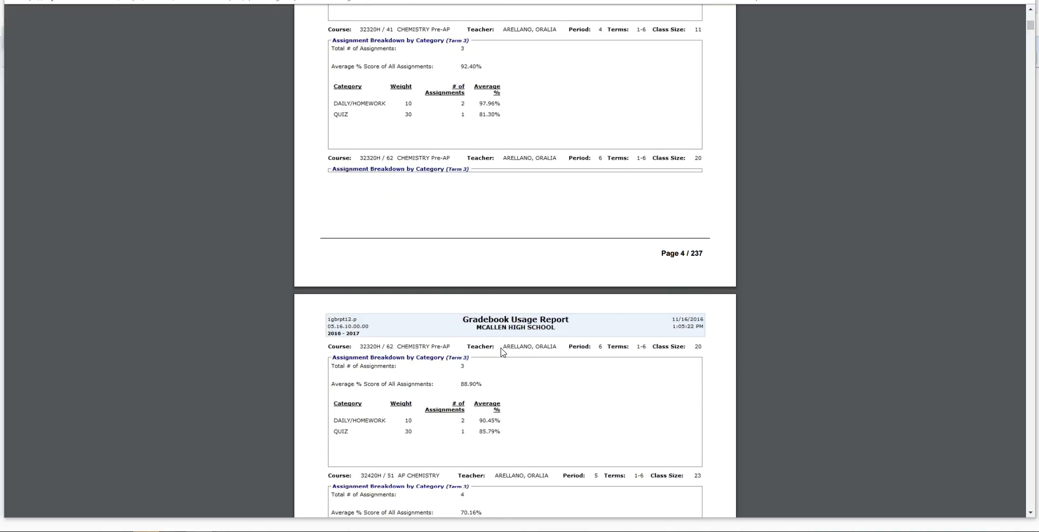
pyautogui.scroll(-2, 501, 353)
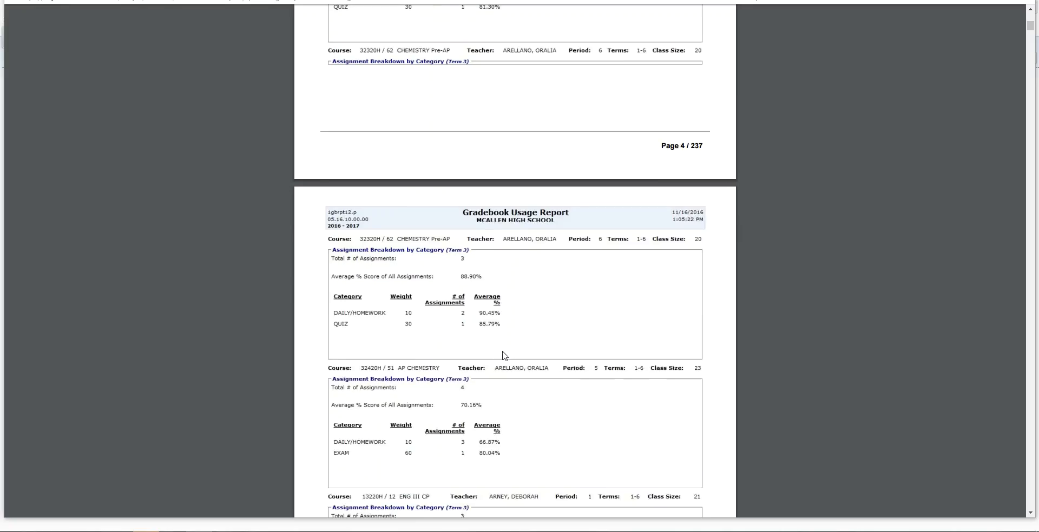
pyautogui.scroll(12, 503, 355)
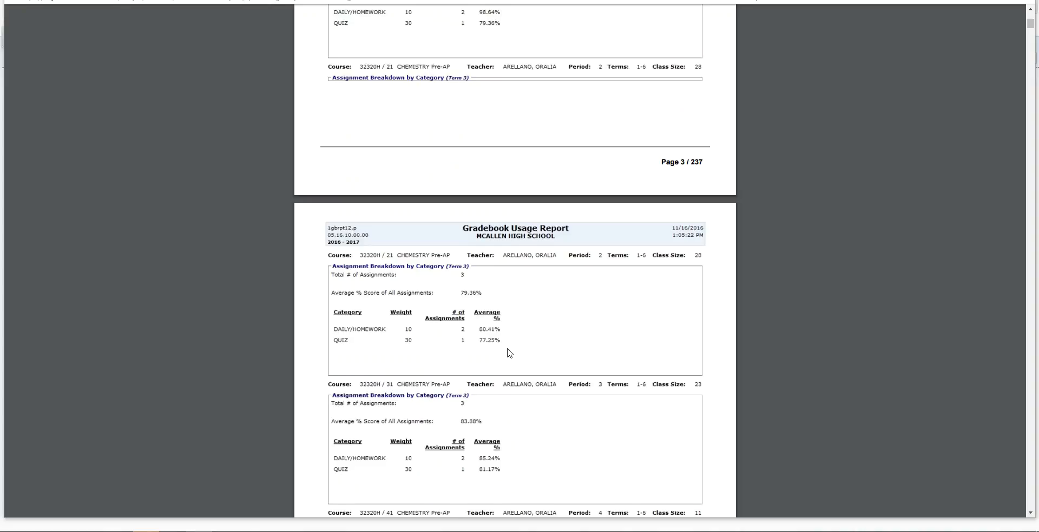
pyautogui.scroll(4, 508, 353)
pyautogui.scroll(-4, 508, 352)
pyautogui.scroll(-4, 528, 339)
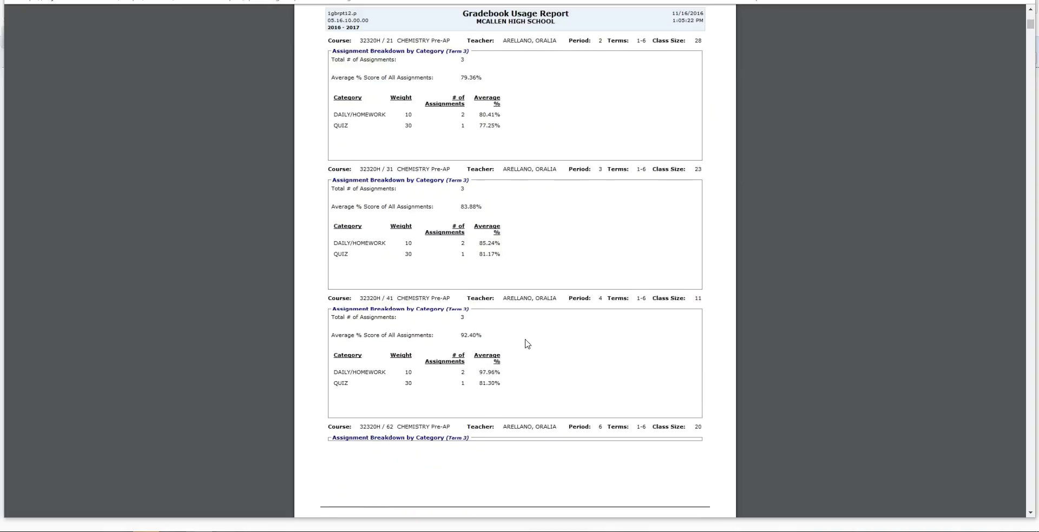